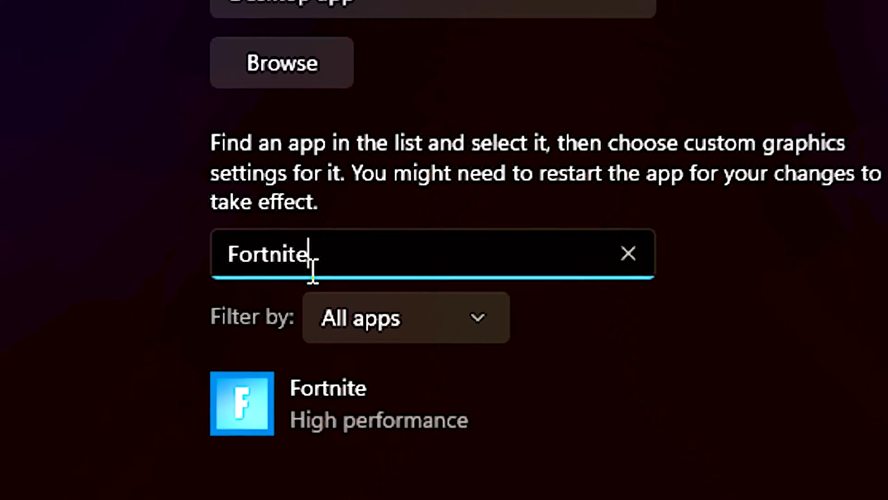
- Expand Fortnite's graphics entry and open its GPU preference options for High performance
click(301, 197)
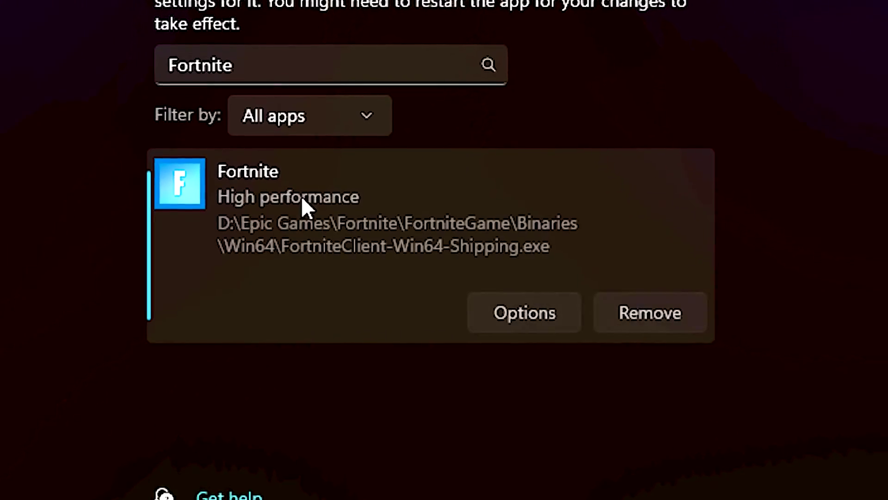
click(528, 312)
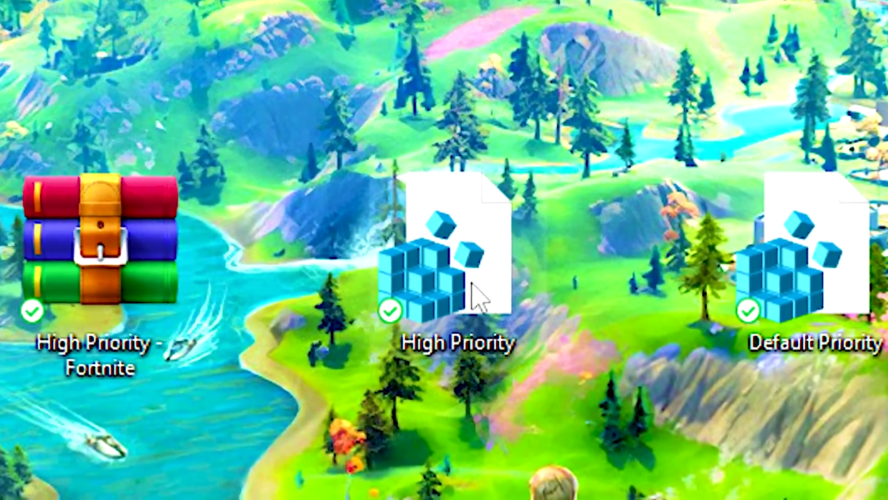
- Merge High Priority.reg into the registry from the desktop and confirm adding its keys
right_click(472, 295)
click(341, 337)
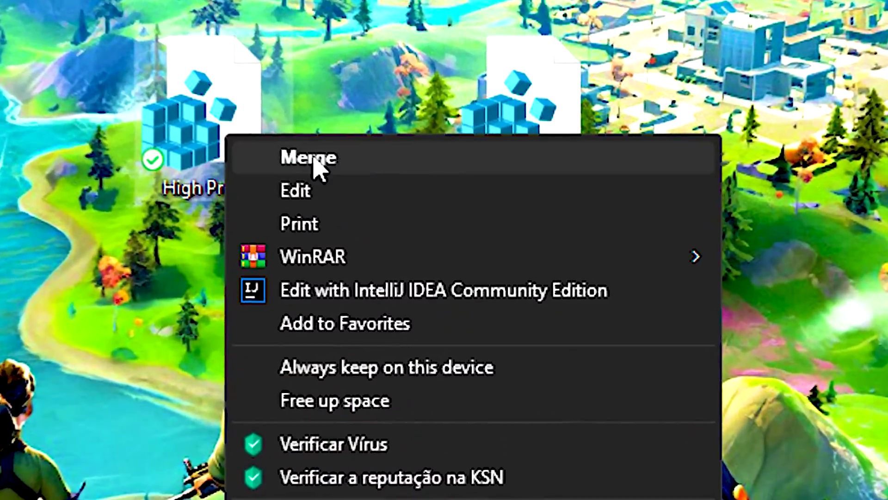
click(330, 180)
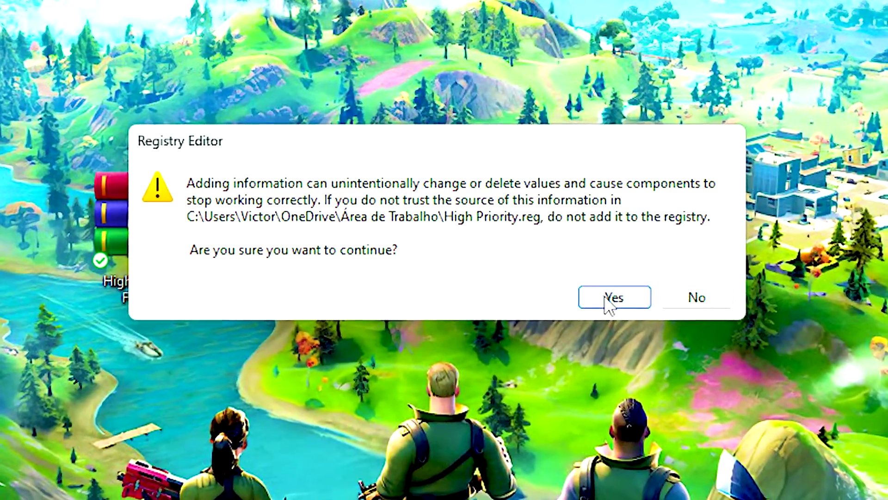
click(615, 297)
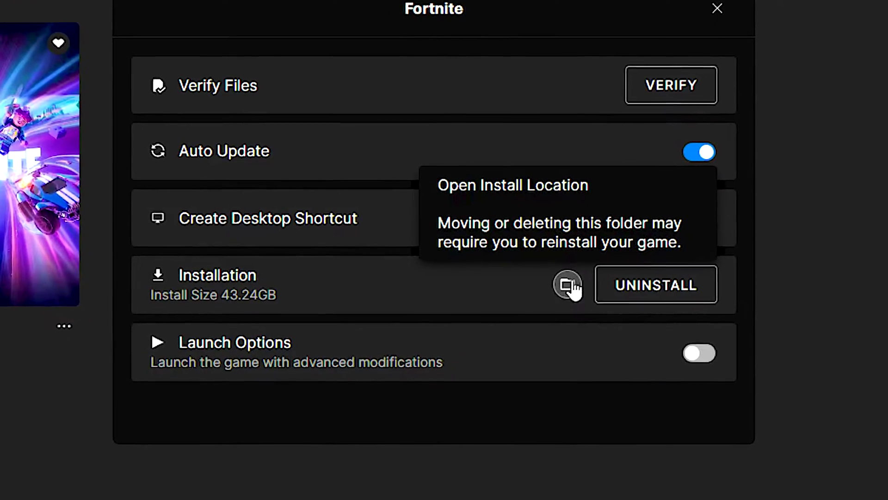
- Open Fortnite's install location from its Library settings in the Epic Games Launcher
click(568, 286)
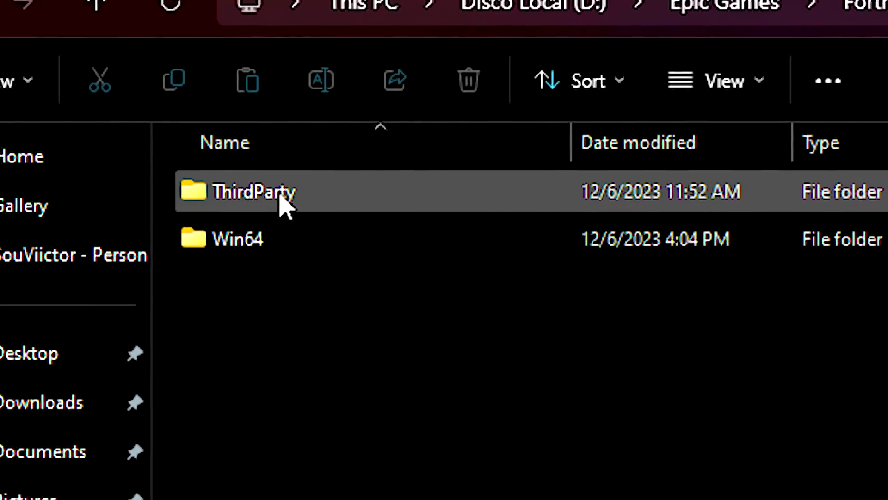
- Open the Win64 folder holding FortniteClient-Win64-Shipping
double_click(257, 240)
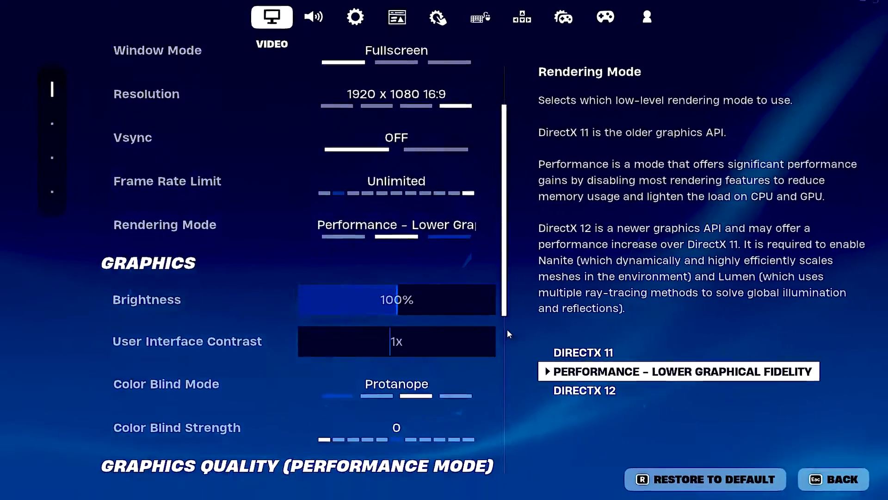
scroll(507, 329, down, 5)
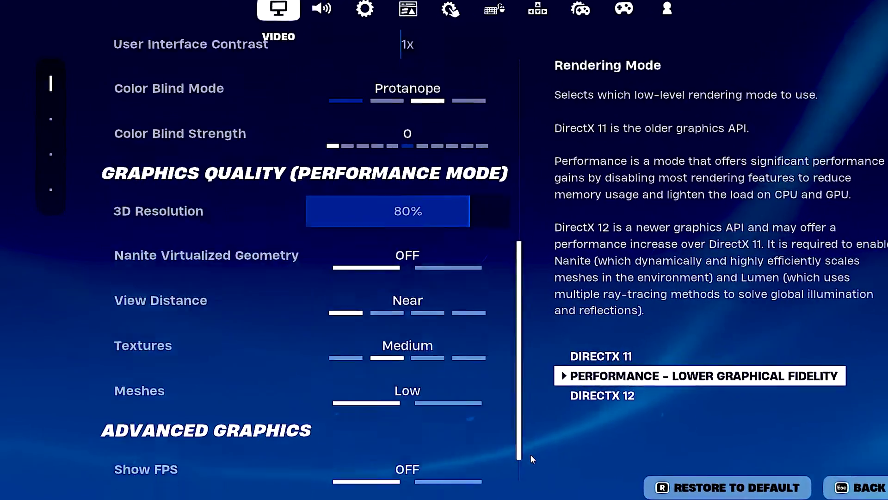